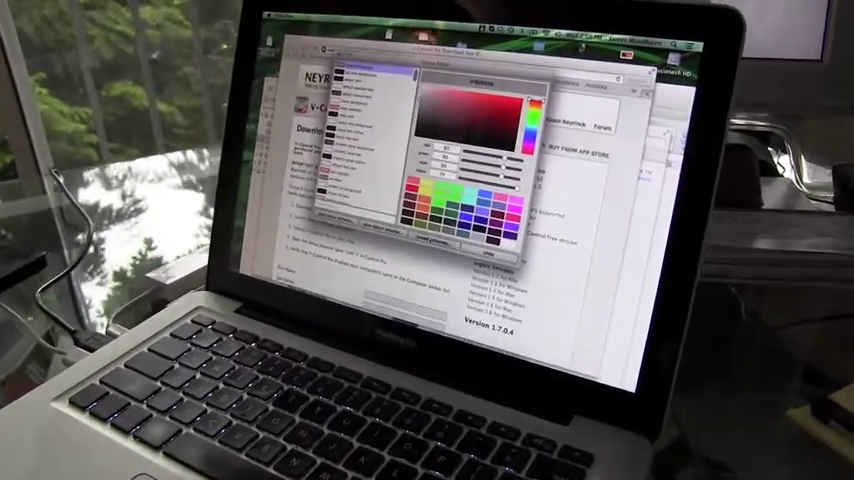
Apply a preset colour scheme from the list, changing the picker colour from red to blue
{"action": "left_click", "coordinate": [470, 82]}
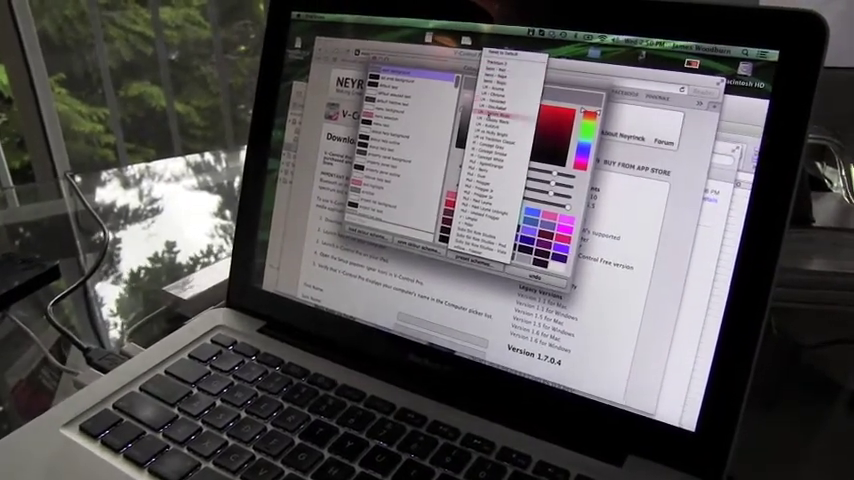
{"action": "left_click", "coordinate": [505, 114]}
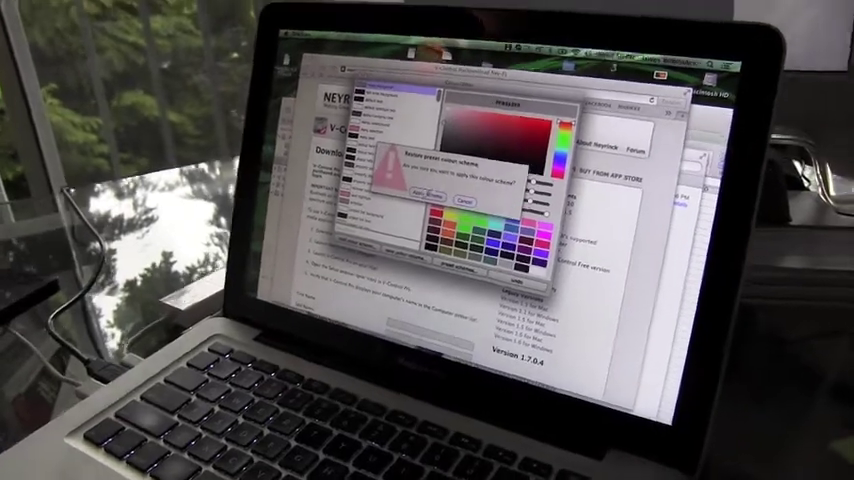
{"action": "key", "text": "Return"}
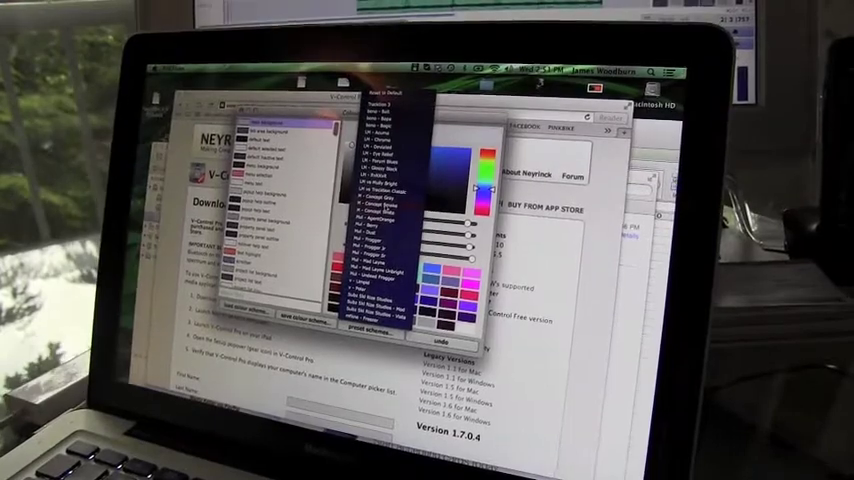
Confirm applying the M - Concept Smoke preset colour scheme
{"action": "key", "text": "Return"}
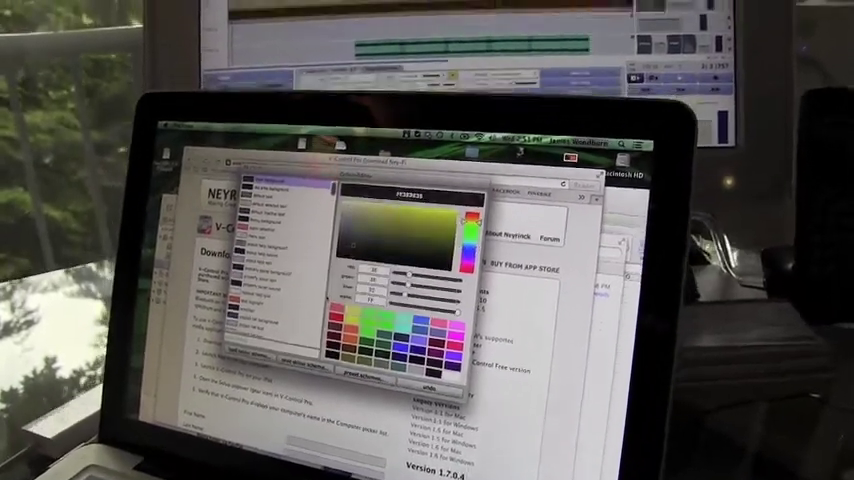